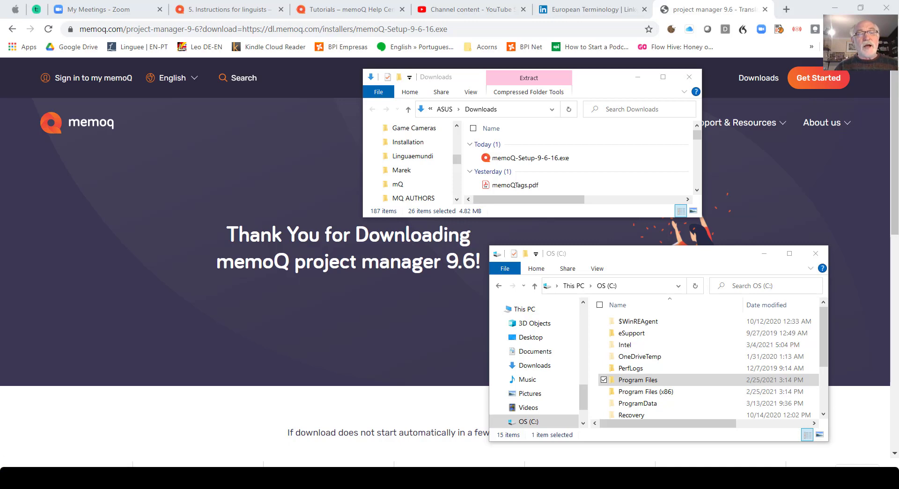
# Expand the memoQ 8 and memoQ 9 groups among the installed apps to review which versions are present
pyautogui.press('super')
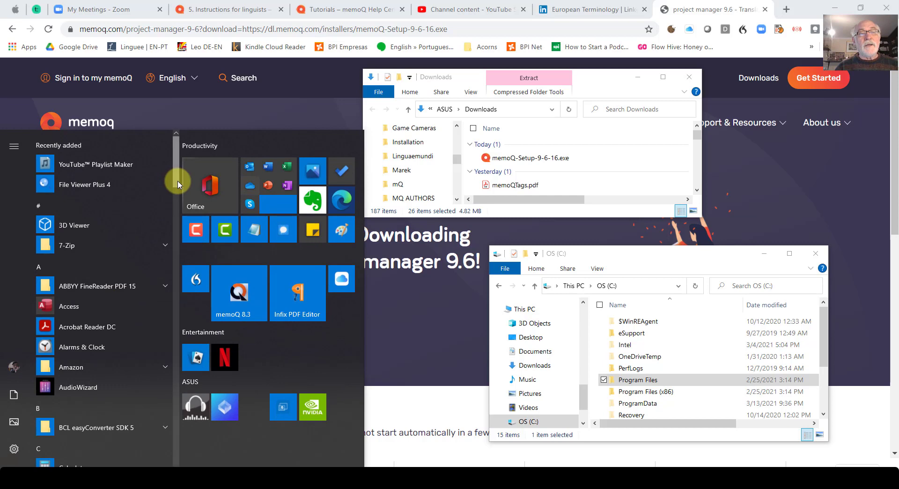
pyautogui.scroll(-15, 178, 248)
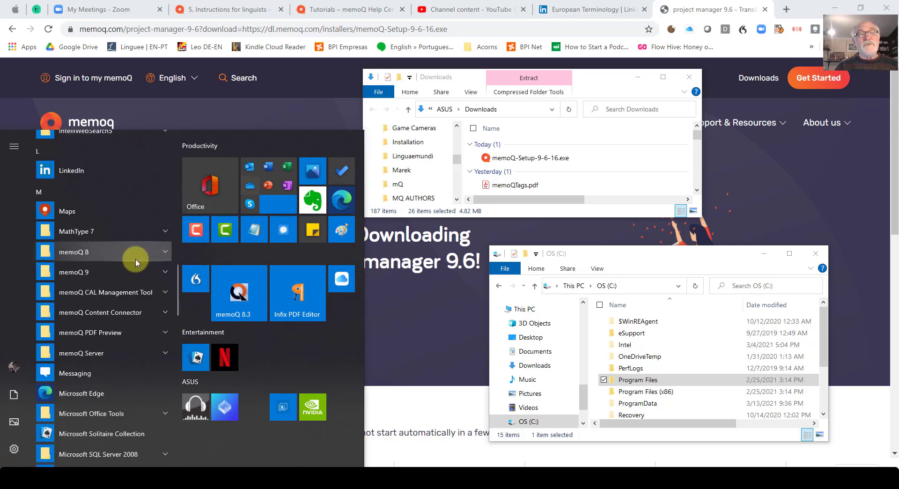
pyautogui.click(165, 252)
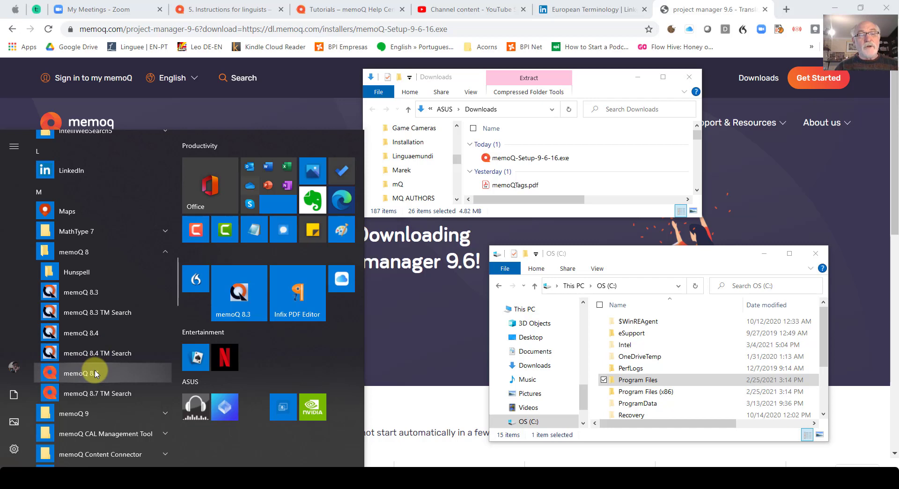
pyautogui.click(167, 415)
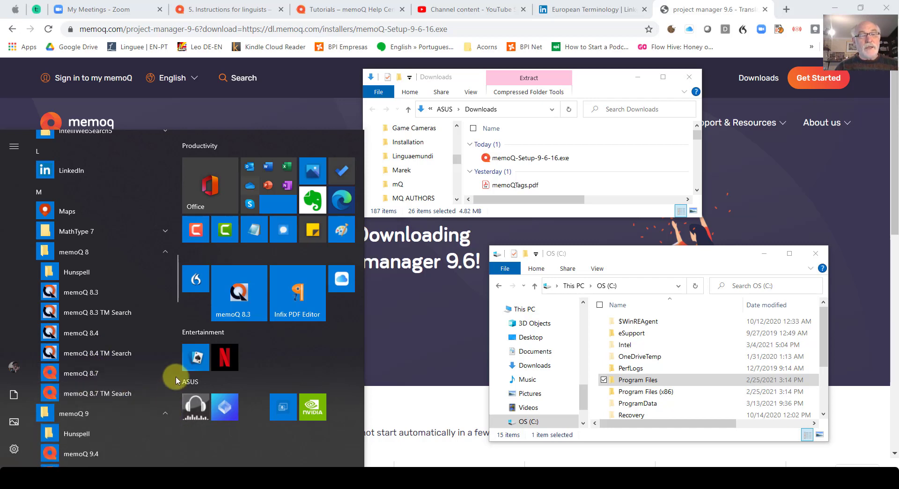
pyautogui.moveTo(177, 299); pyautogui.dragTo(178, 310)
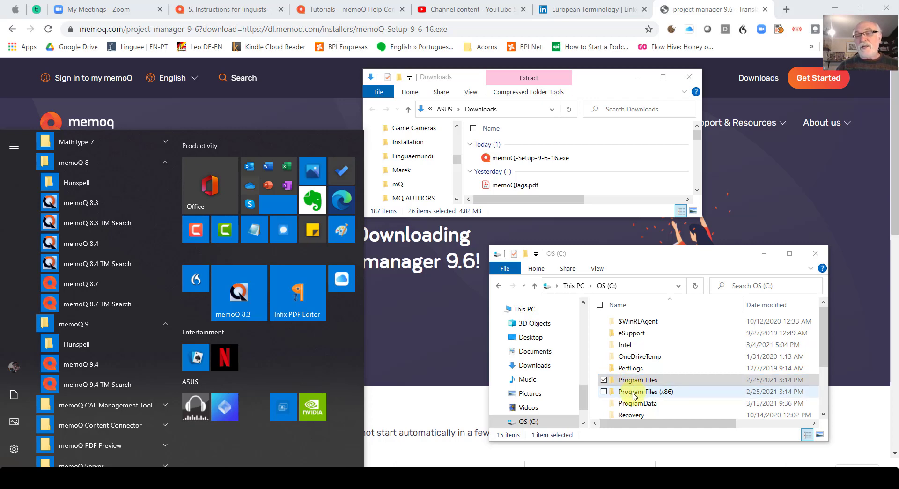
# Browse to the memoQ-8 program folder inside C:\Program Files (x86)\Kilgray
pyautogui.doubleClick(635, 391)
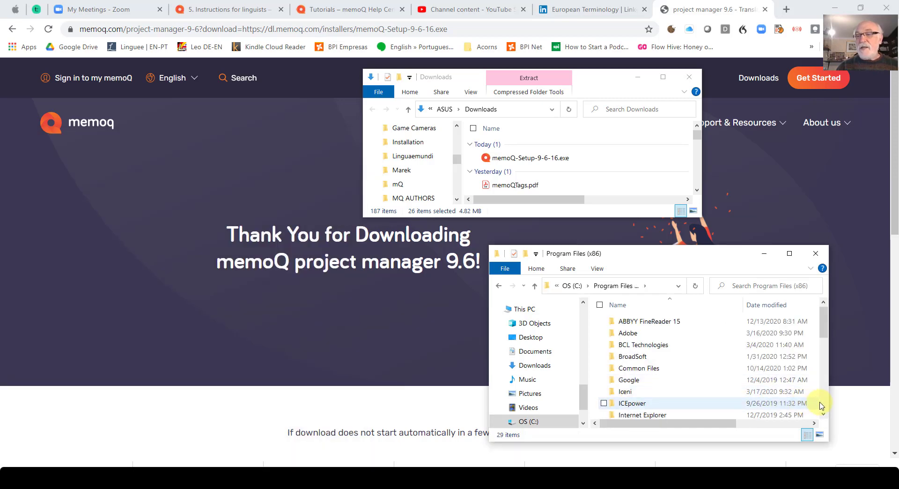
pyautogui.scroll(-3, 822, 404)
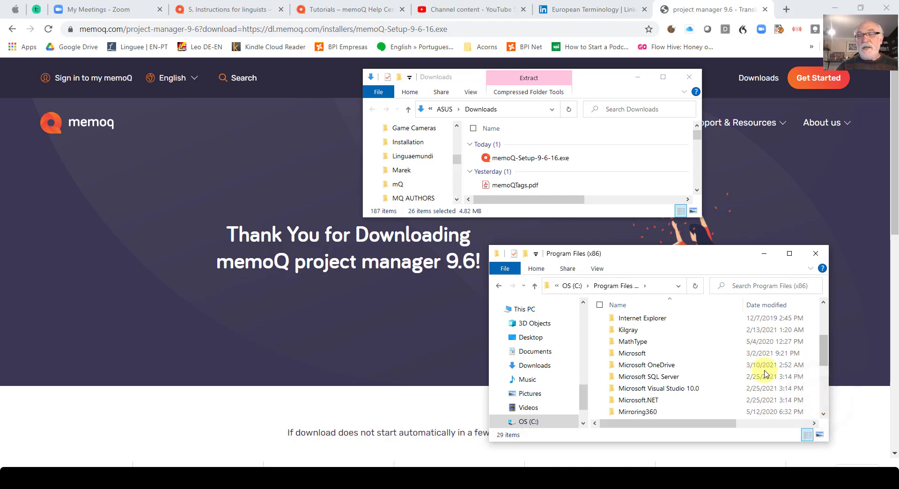
pyautogui.doubleClick(628, 330)
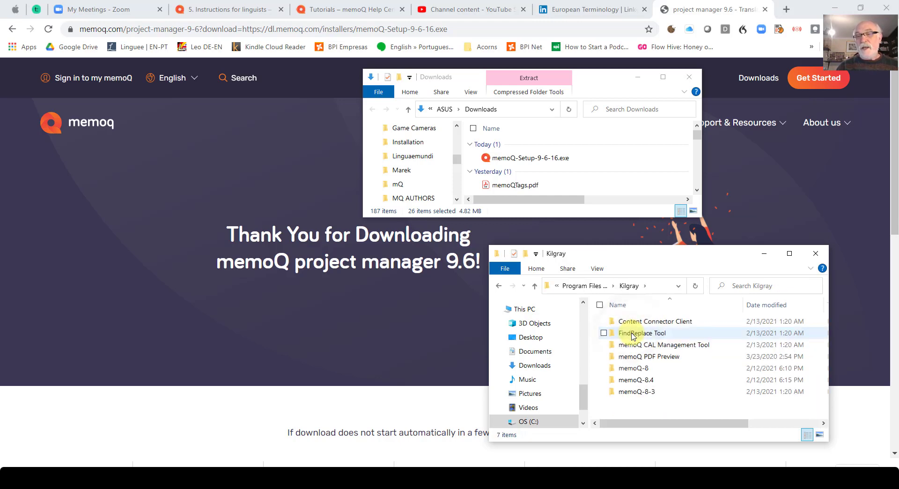
pyautogui.click(635, 393)
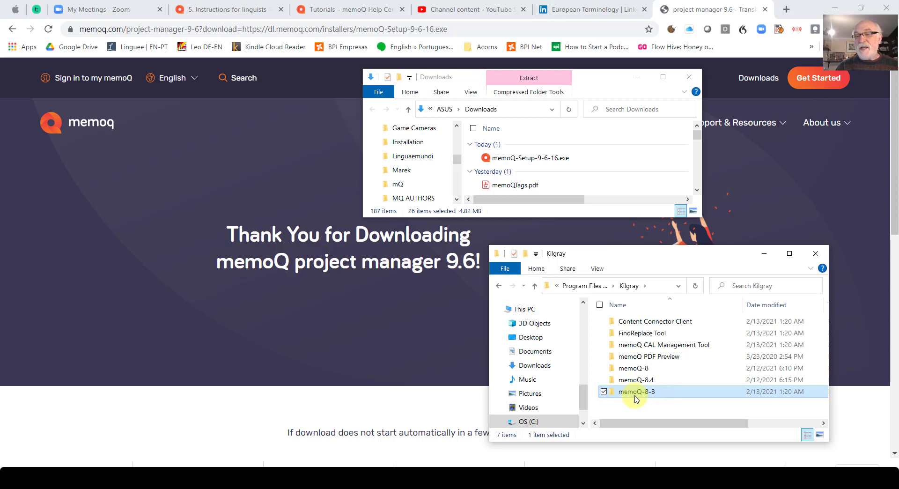
pyautogui.moveTo(635, 383)
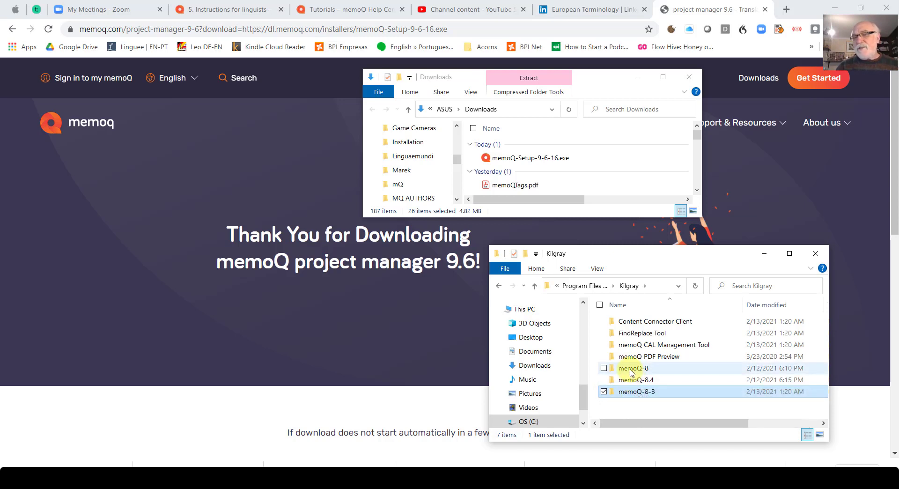
pyautogui.doubleClick(631, 370)
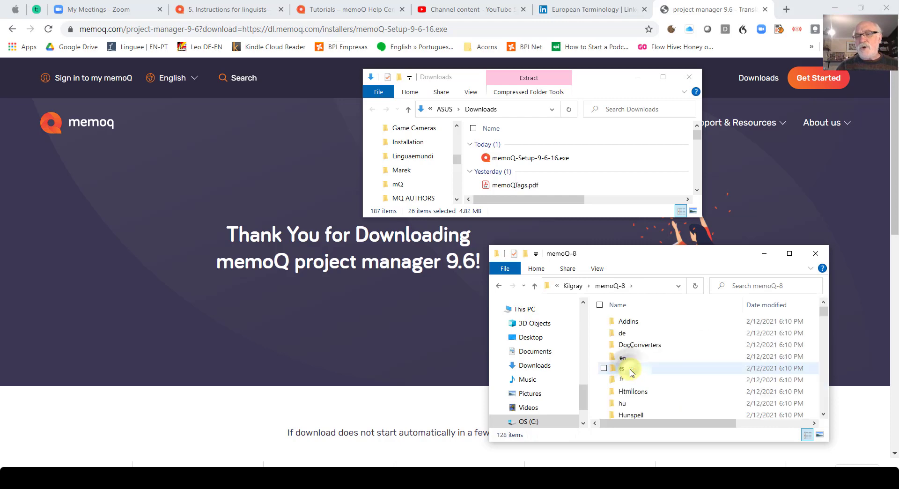
# Open the properties of MemoQ.exe in the memoQ-8 folder and check its file version details
pyautogui.scroll(-8, 826, 393)
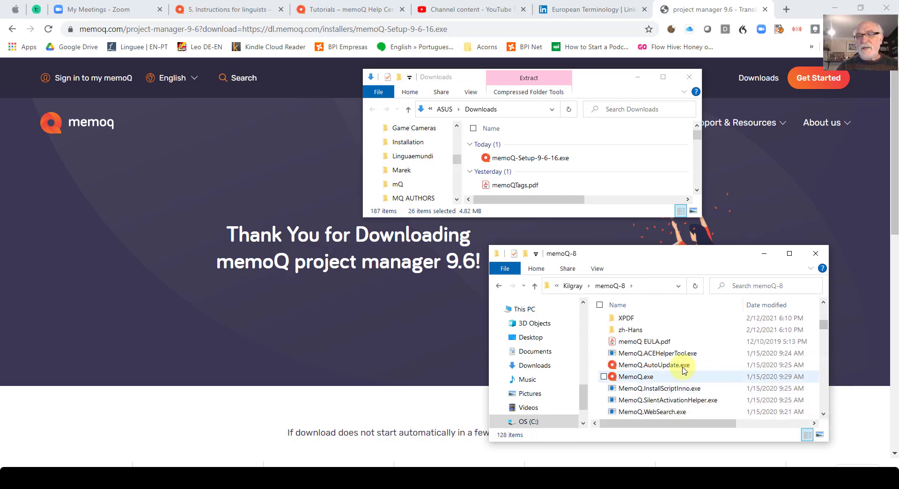
pyautogui.click(623, 378)
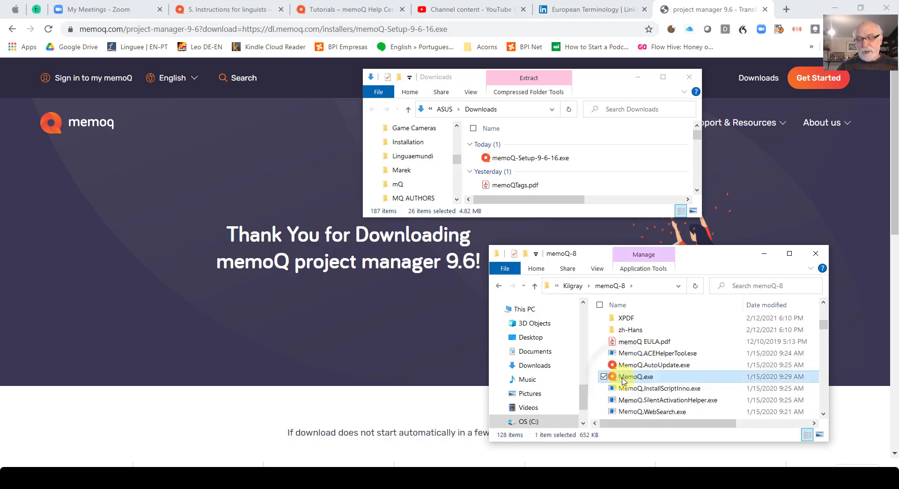
pyautogui.rightClick(623, 380)
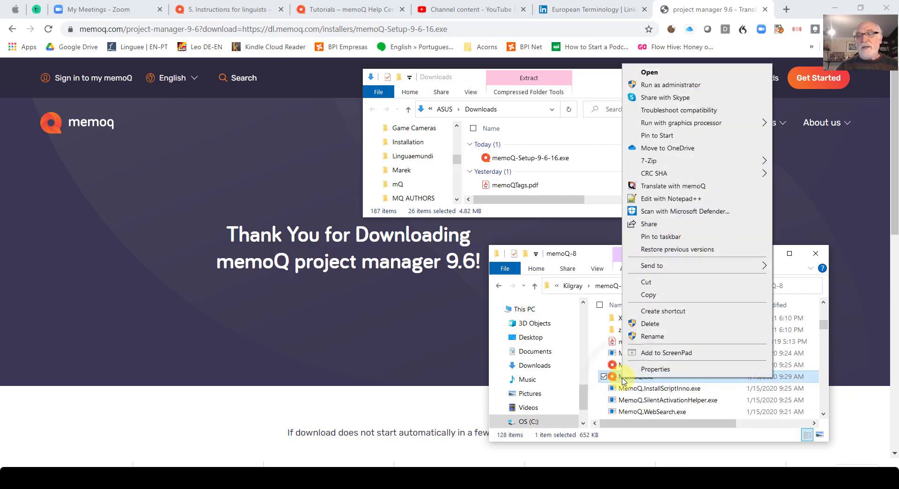
pyautogui.click(643, 373)
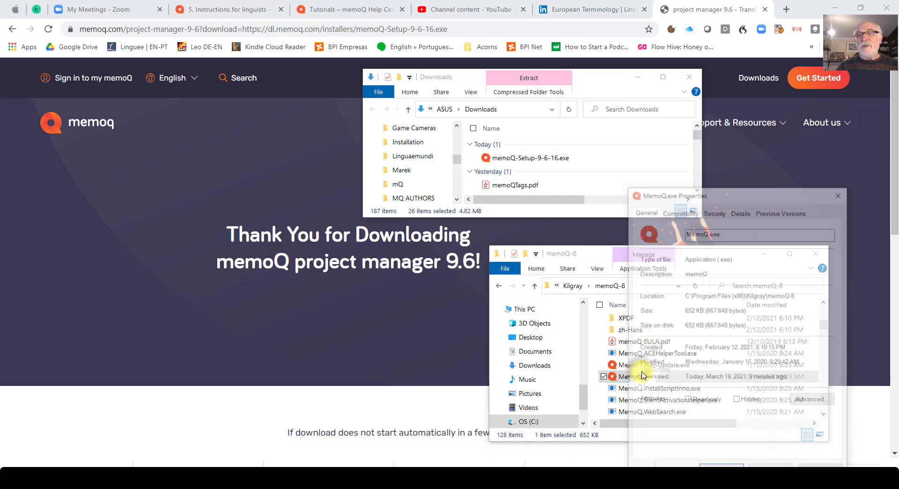
pyautogui.click(744, 212)
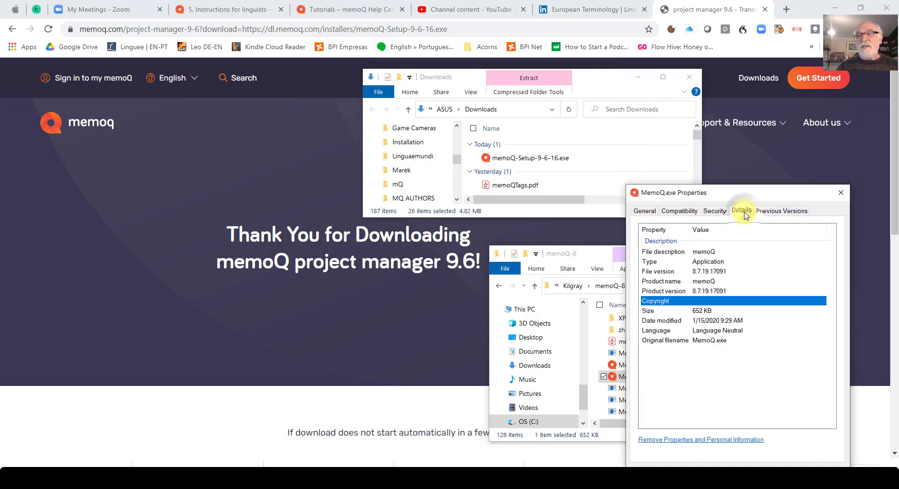
pyautogui.click(732, 273)
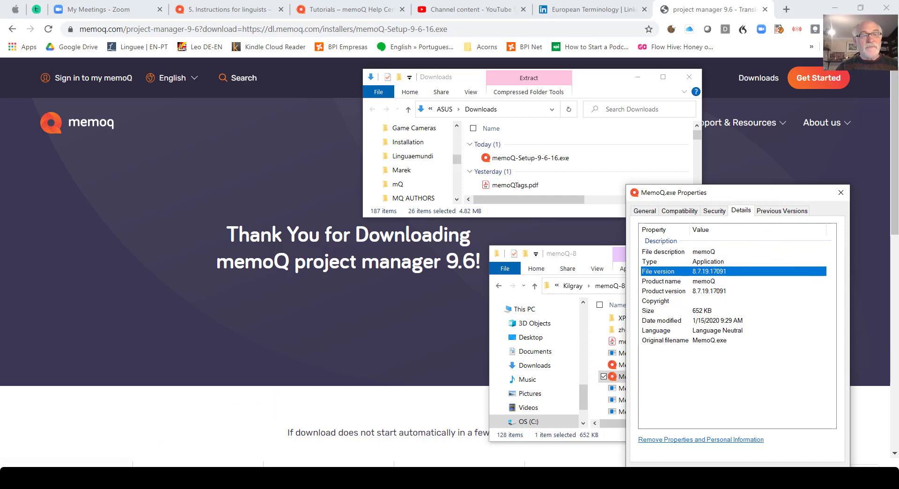
# Expand the memoQ 8 group in the installed apps list again to compare its entries with the executable's version
pyautogui.press('super')
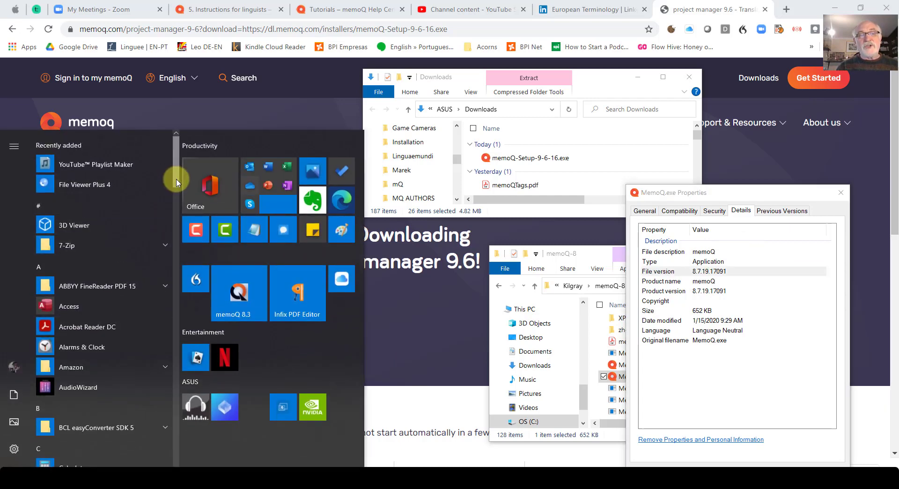
pyautogui.click(176, 217)
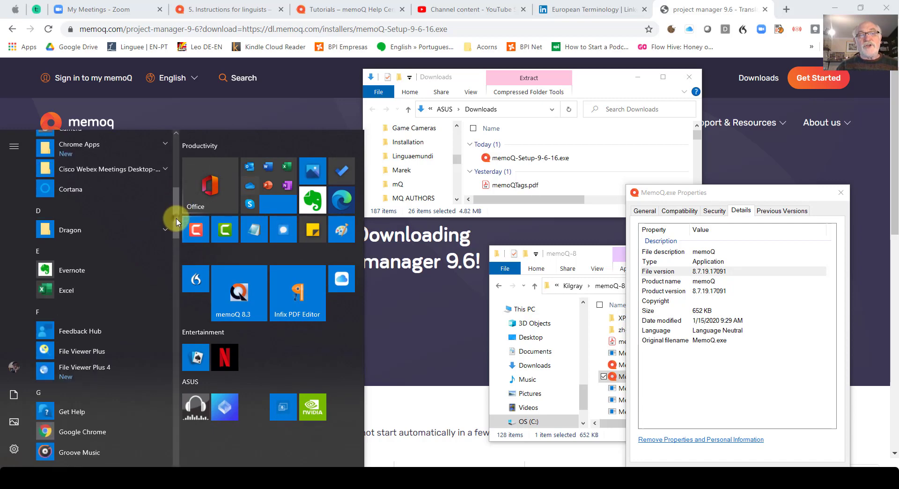
pyautogui.click(177, 267)
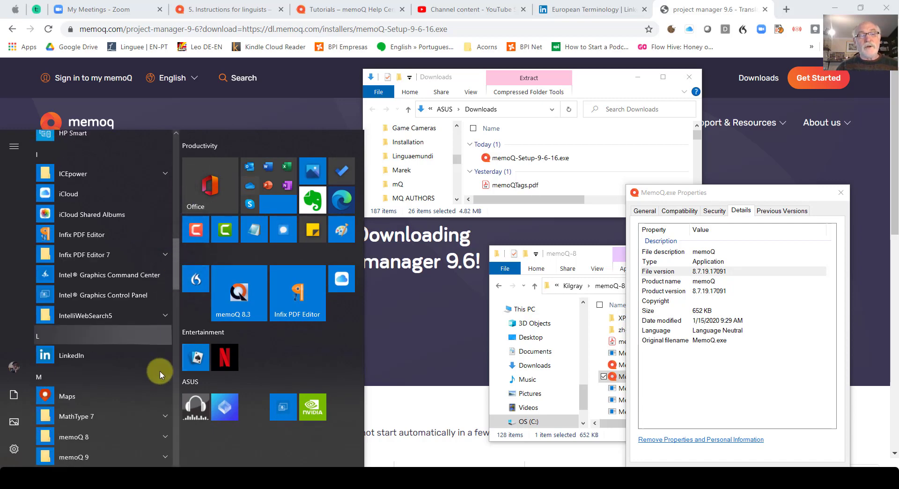
pyautogui.click(166, 436)
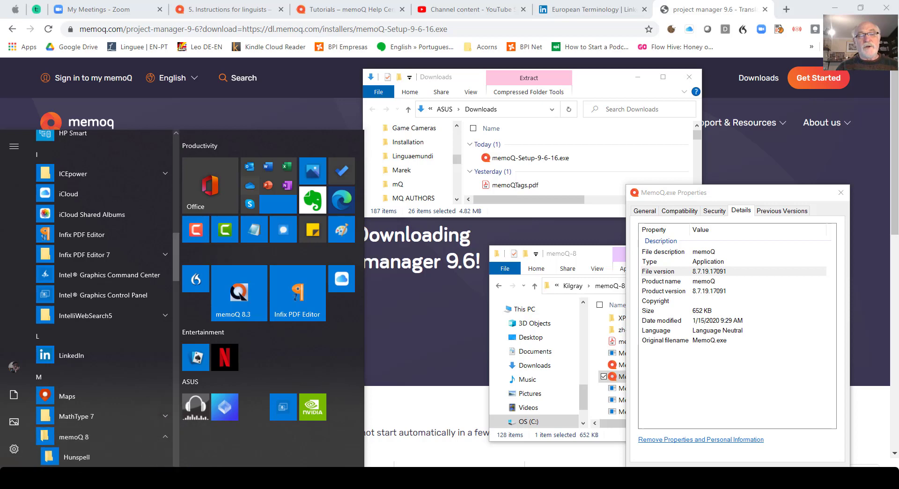
pyautogui.scroll(-3, 99, 300)
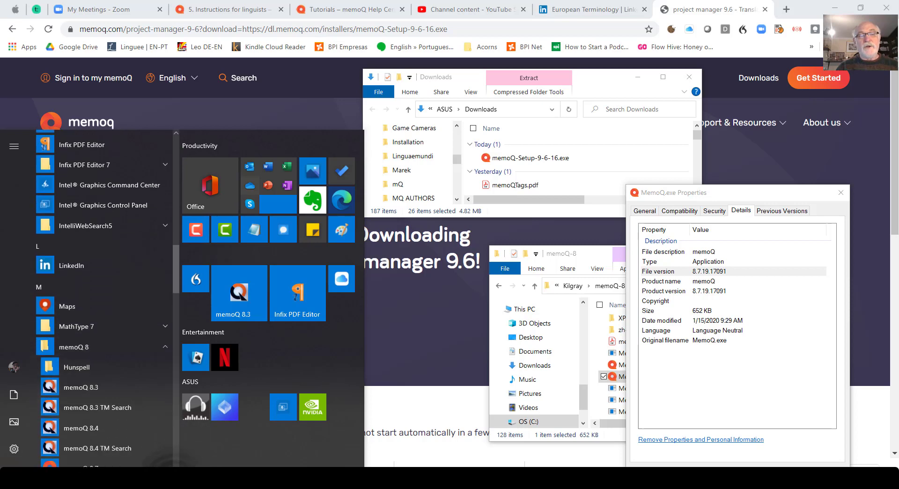
pyautogui.scroll(-3, 98, 300)
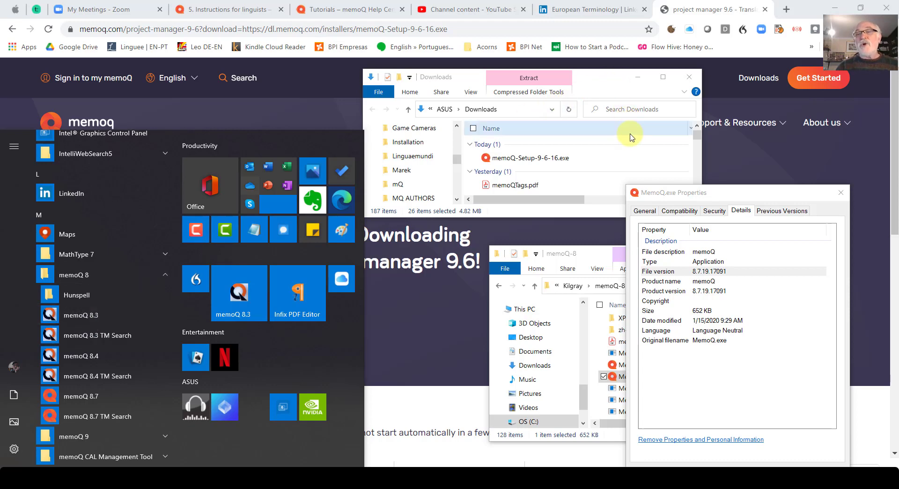
# Launch the memoQ-Setup-9-6-16.exe installer from the Downloads folder with English as the setup language
pyautogui.click(612, 158)
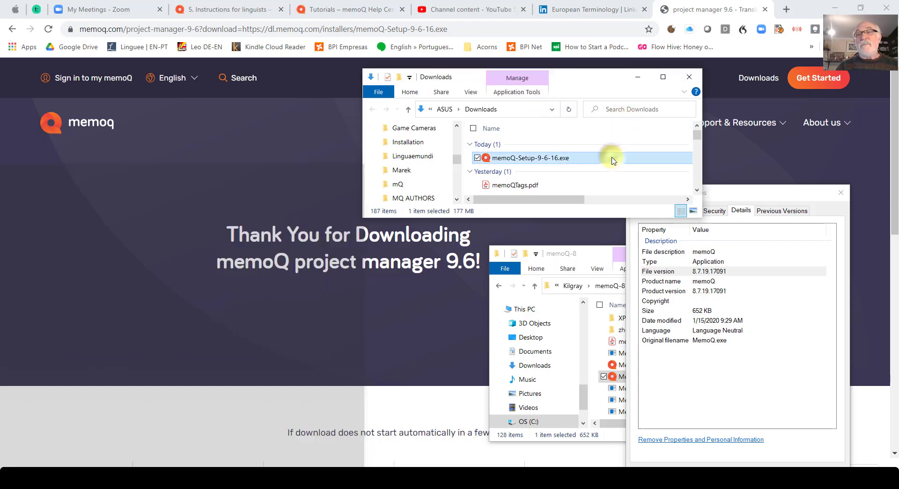
pyautogui.click(840, 195)
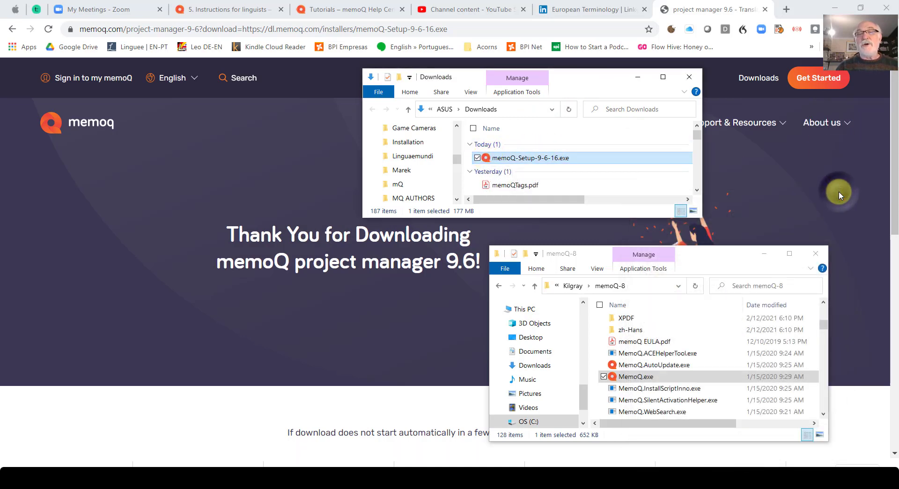
pyautogui.doubleClick(546, 160)
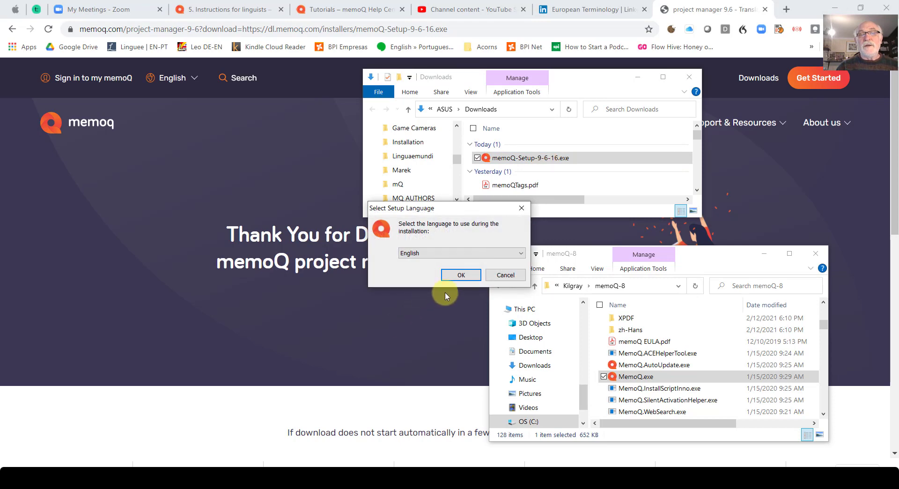
pyautogui.click(522, 254)
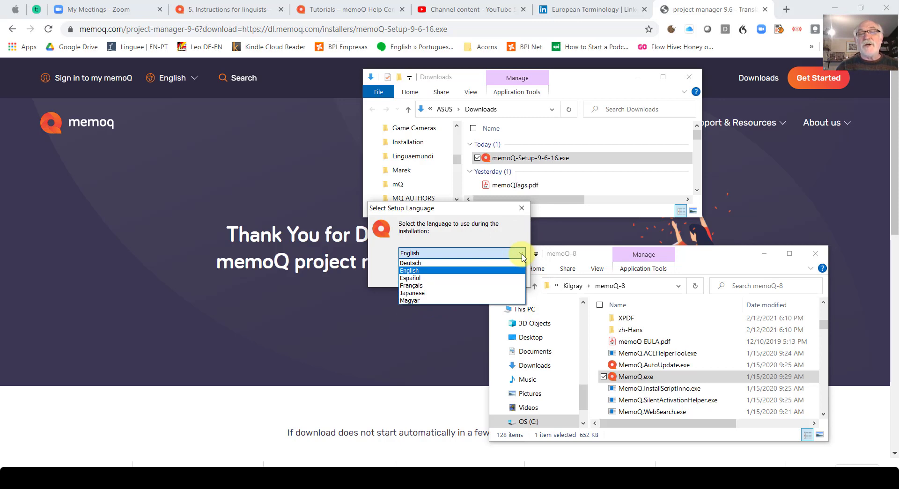
pyautogui.click(515, 229)
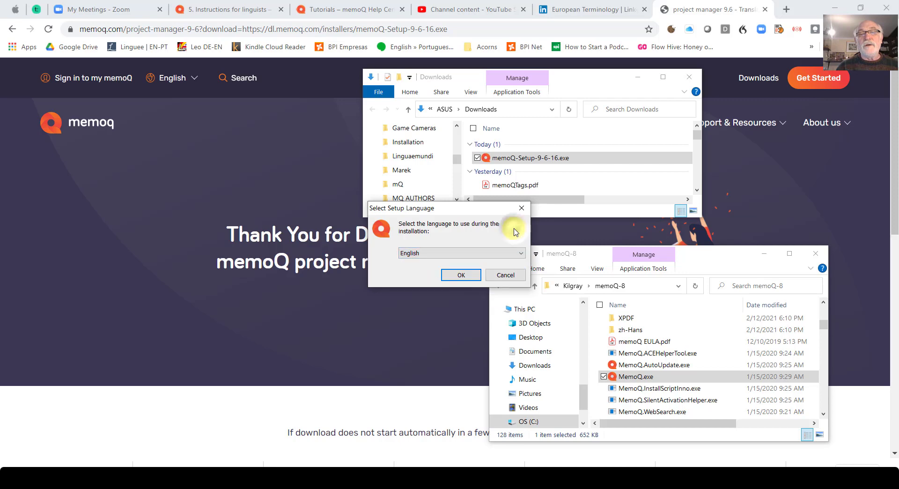
pyautogui.click(460, 275)
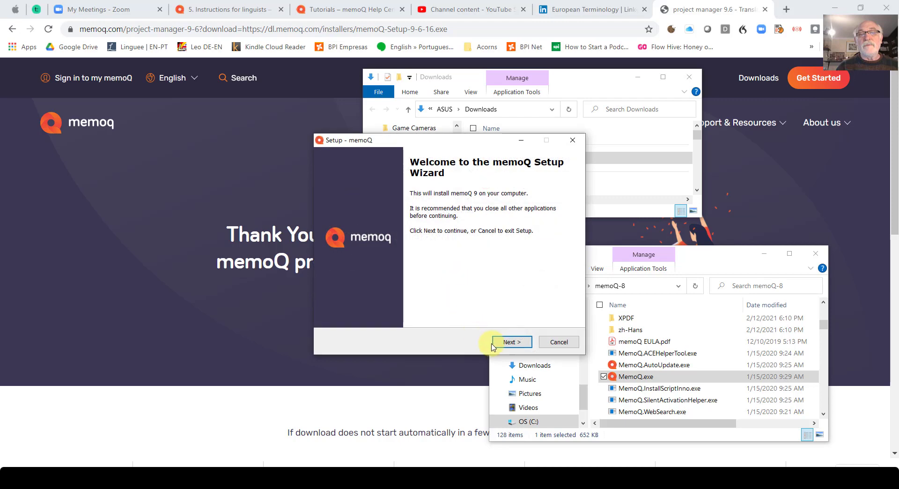
# Accept the license agreement in the memoQ setup wizard and continue to the destination location
pyautogui.click(510, 342)
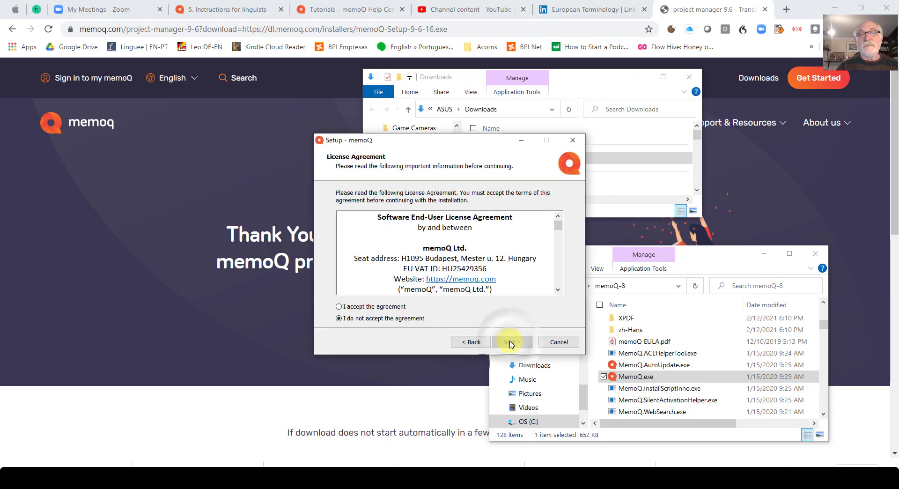
pyautogui.click(341, 306)
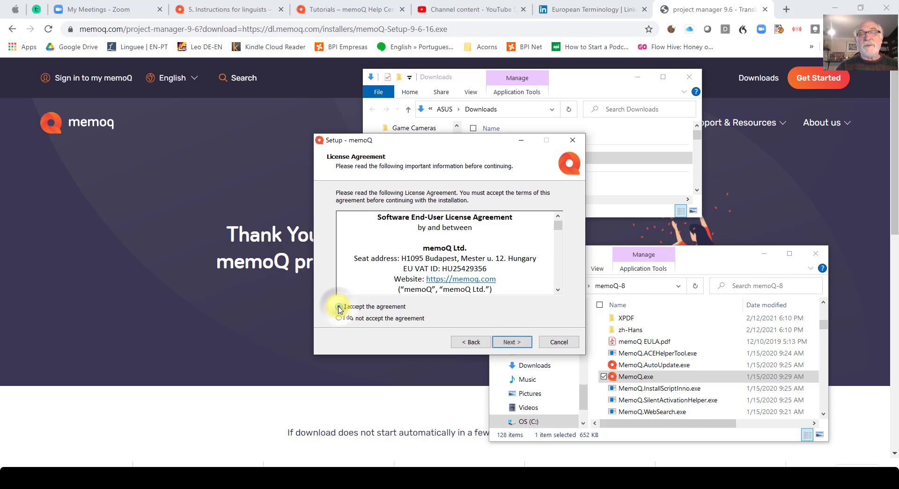
pyautogui.click(508, 343)
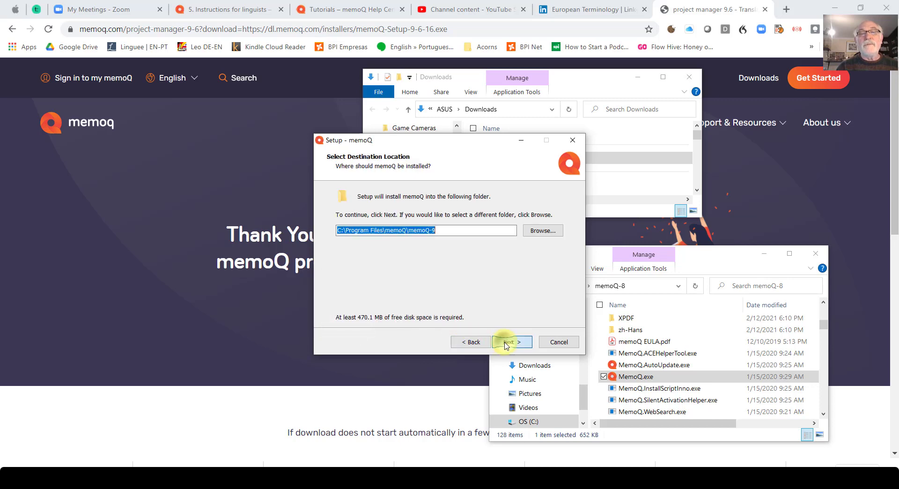
# Set the memoQ installation folder to C:\Program Files\memoQ\memoQ_9-6
pyautogui.click(461, 232)
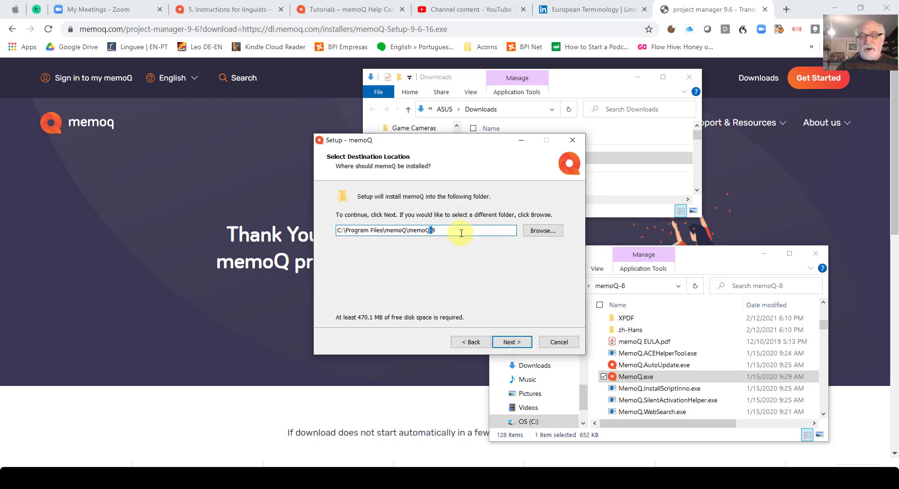
pyautogui.write('_9')
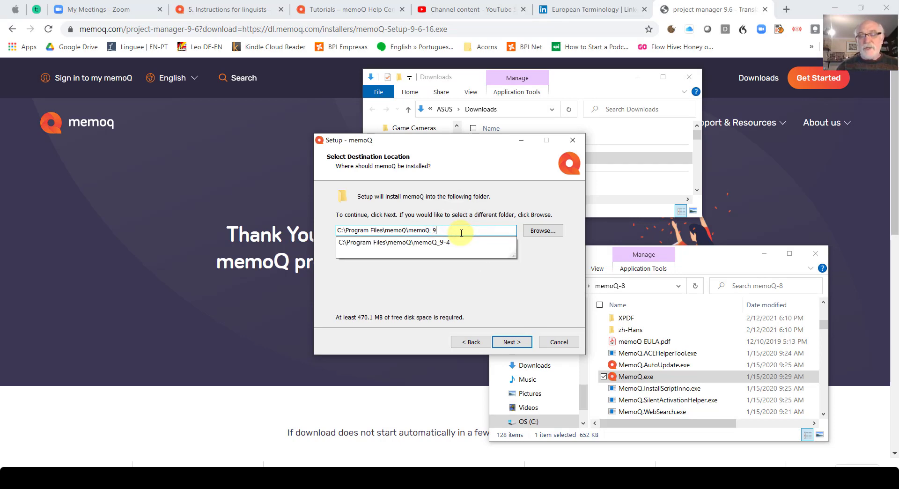
pyautogui.write('-6')
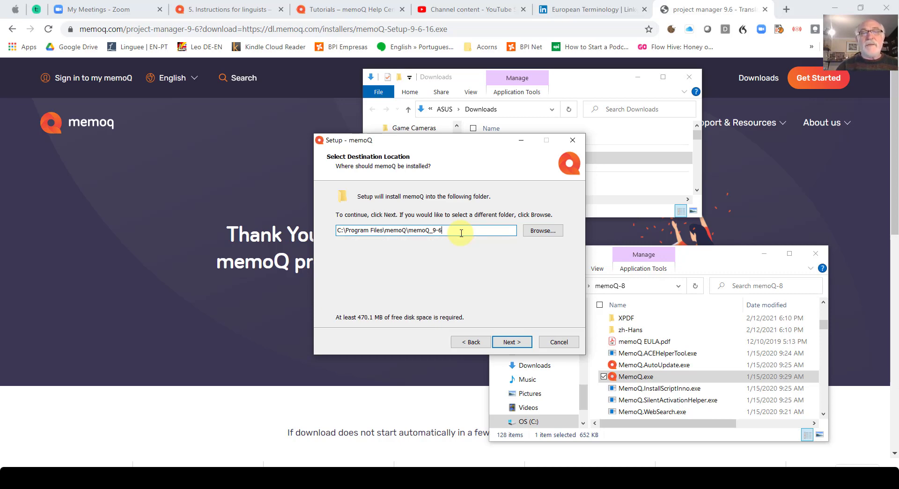
# Complete the memoQ installation without a desktop icon or online update checks and exit the setup wizard
pyautogui.click(511, 344)
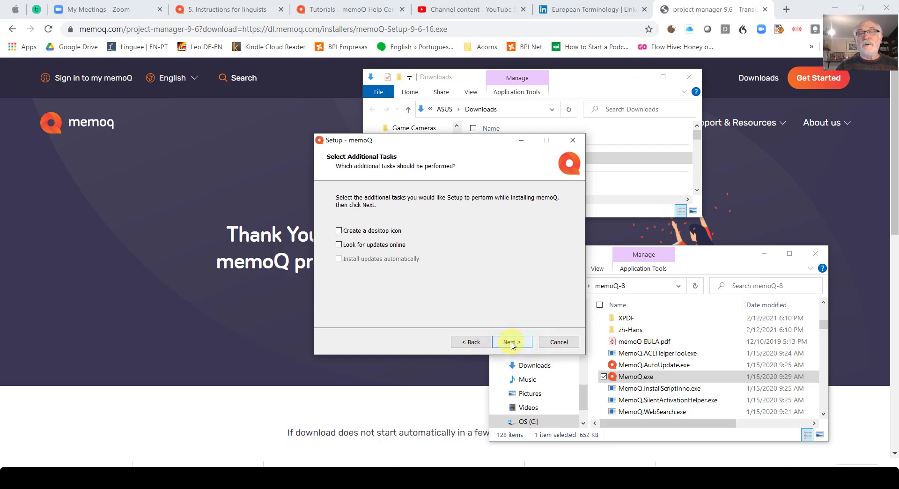
pyautogui.click(511, 342)
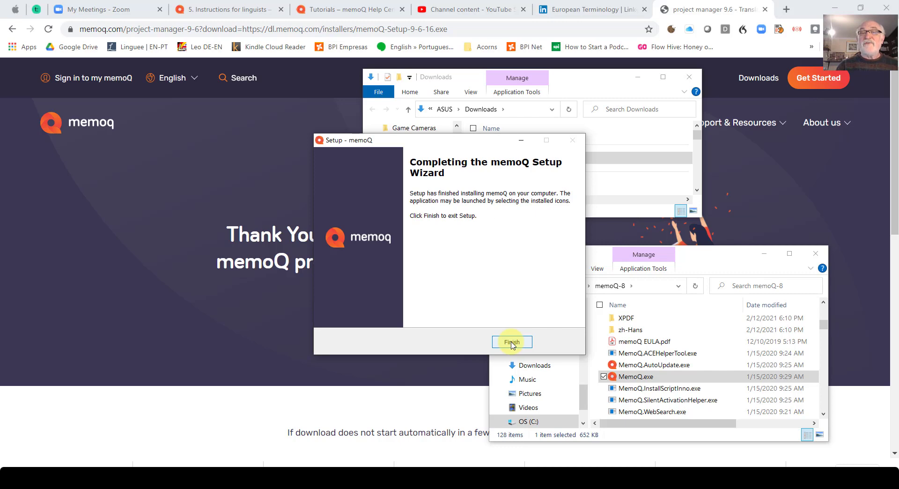
pyautogui.click(512, 343)
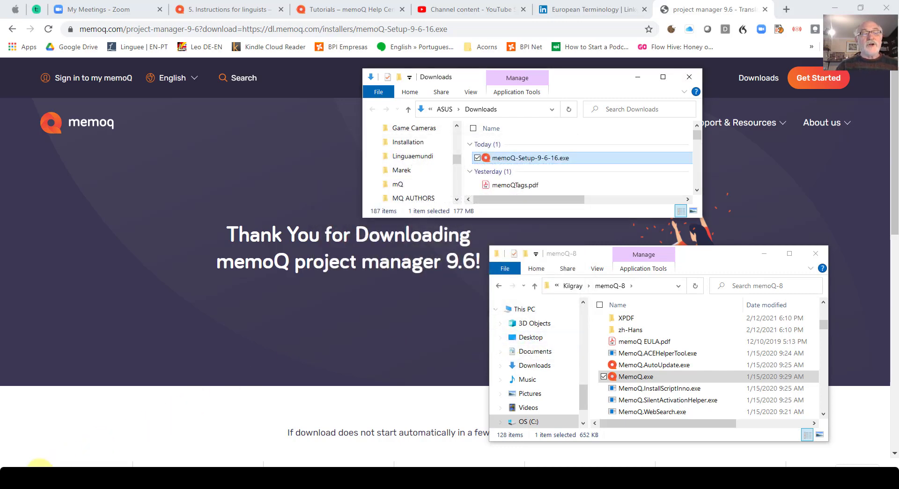
# Launch memoQ 9.6 and try to update its licenses from memoQ Ltd.'s central activation server through the activation wizard
pyautogui.click(11, 478)
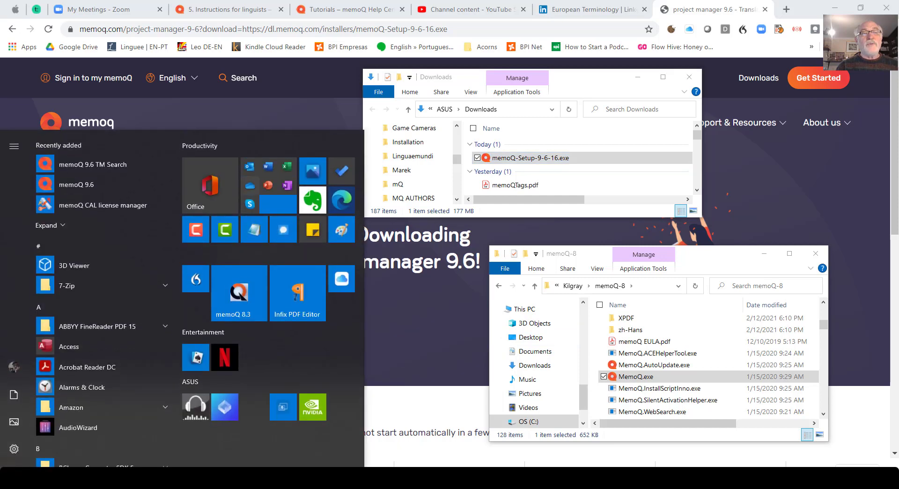
pyautogui.click(55, 189)
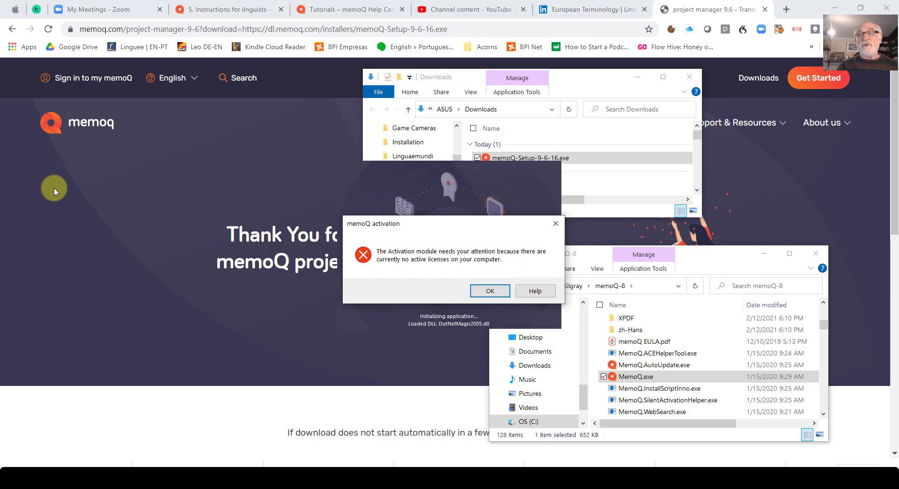
pyautogui.click(483, 290)
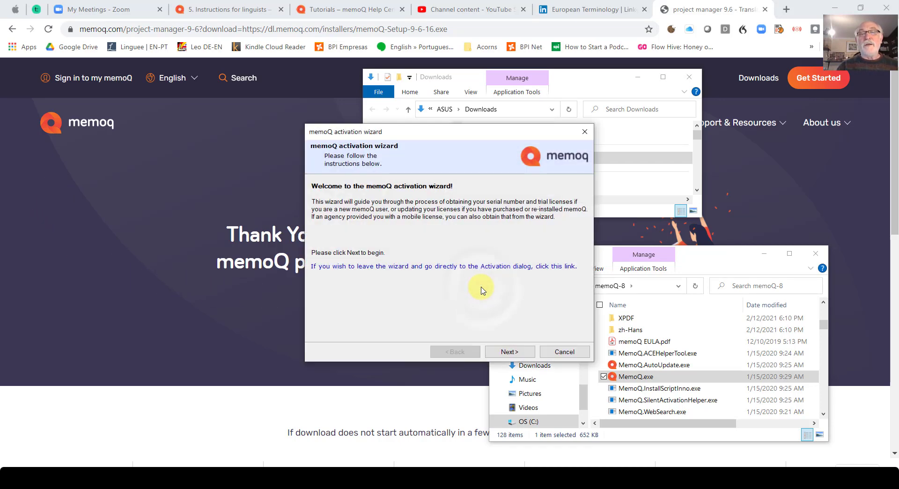
pyautogui.click(509, 352)
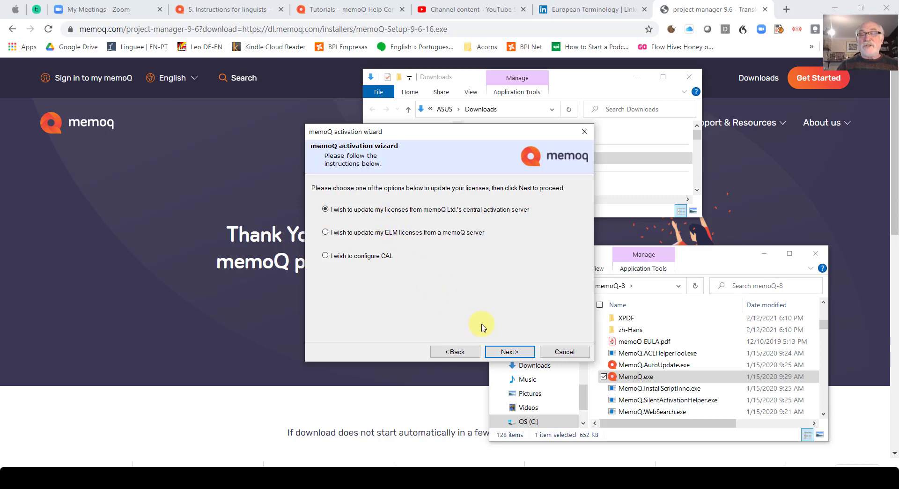
pyautogui.click(504, 353)
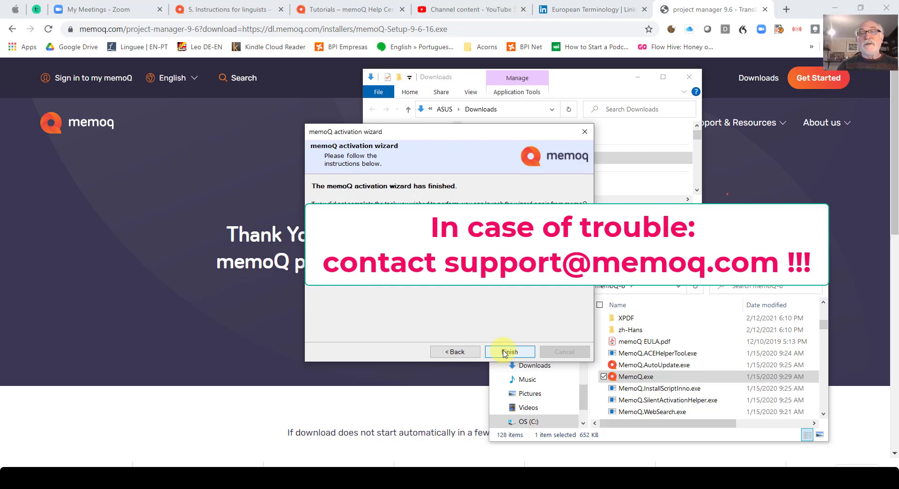
pyautogui.click(505, 352)
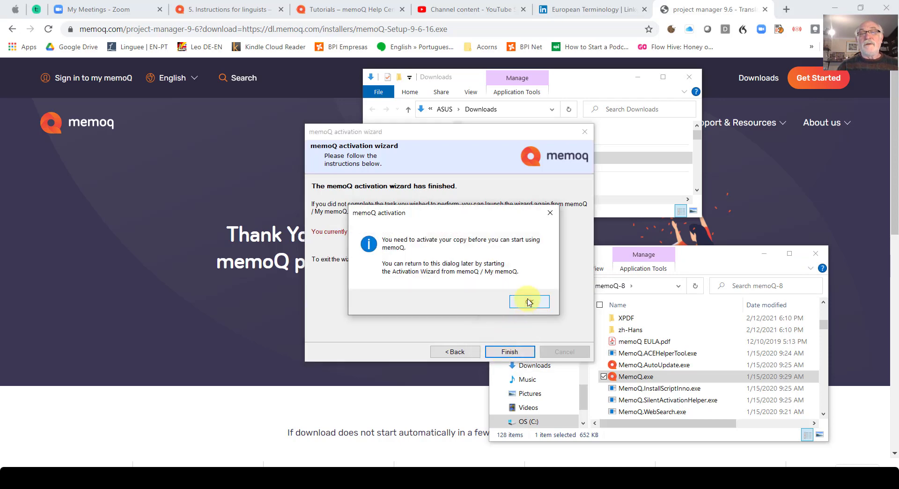
pyautogui.click(529, 302)
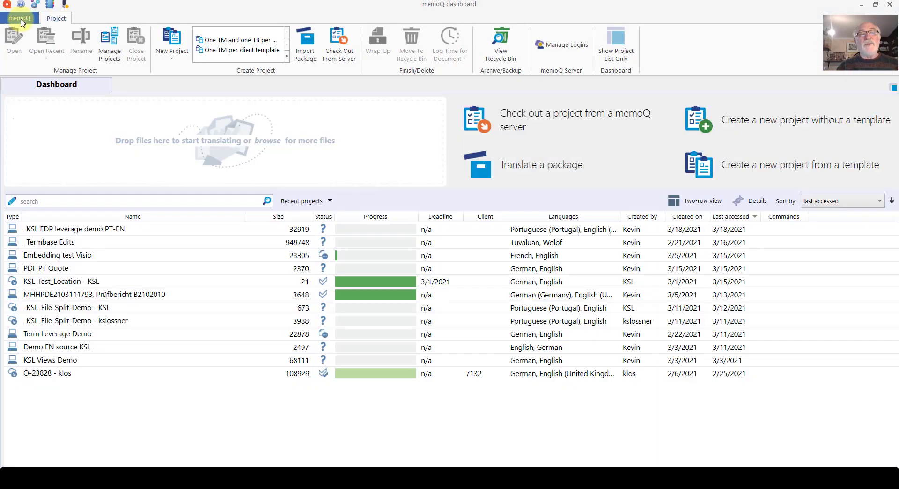
# Try to open the Demo EN source KSL project from the dashboard
pyautogui.doubleClick(80, 347)
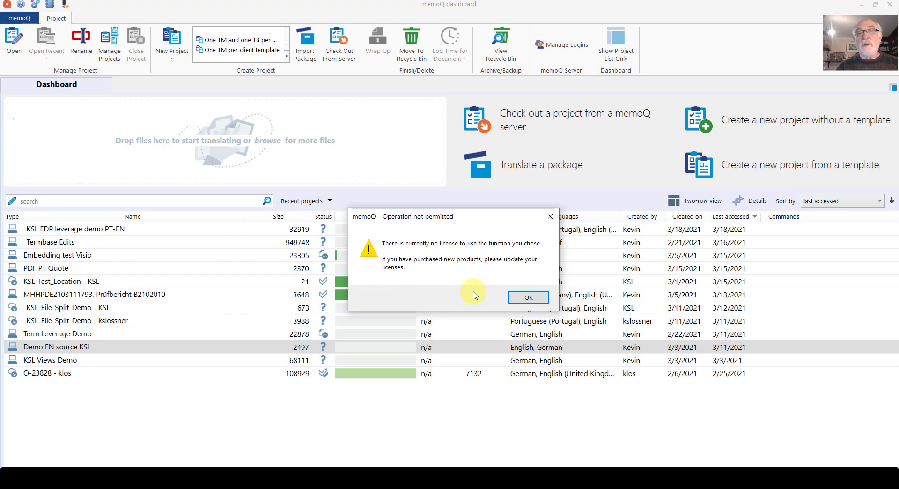
pyautogui.click(525, 301)
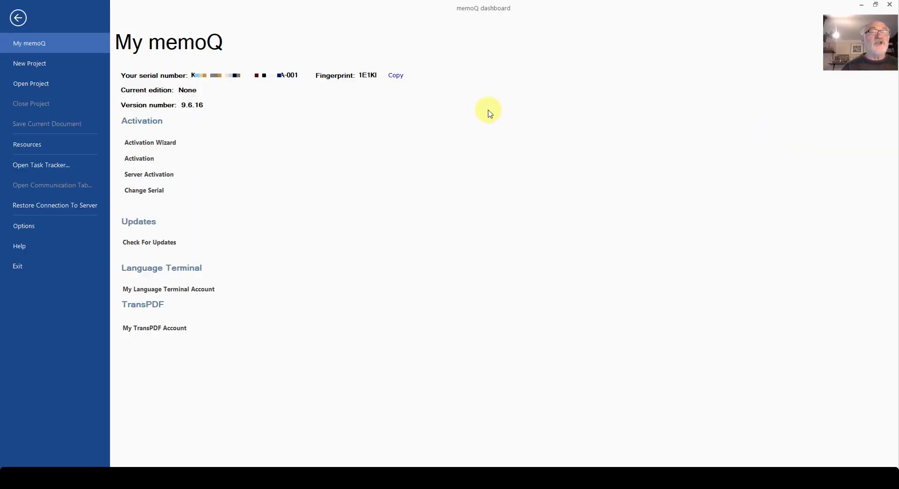
# Start changing the memoQ serial number and paste the license serial number, marking it for a second computer
pyautogui.click(128, 190)
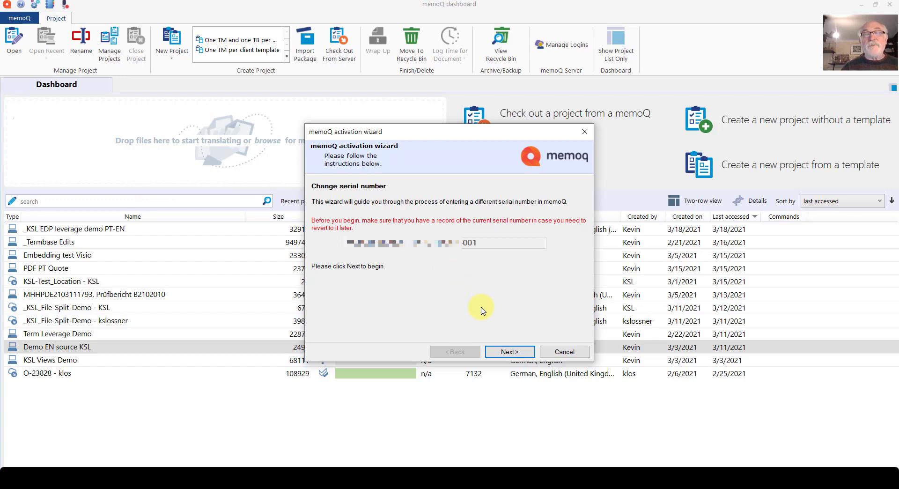
pyautogui.click(509, 352)
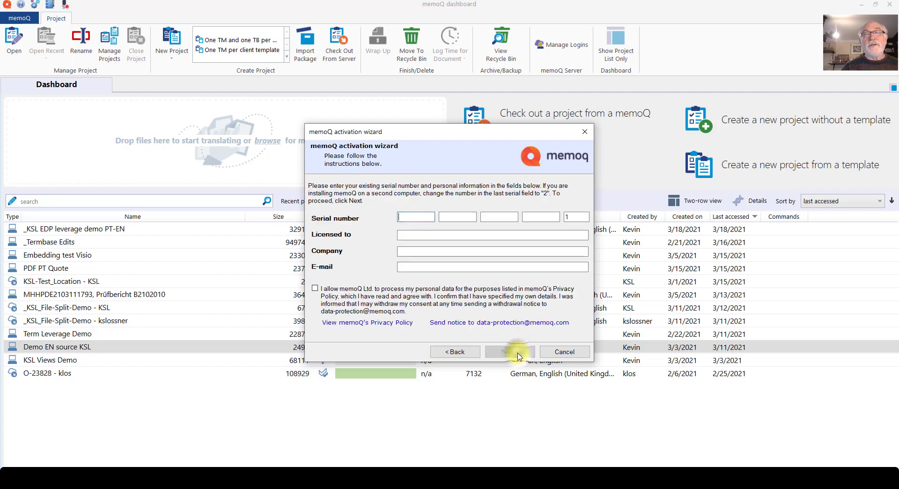
pyautogui.hotkey('ctrl', 'v')
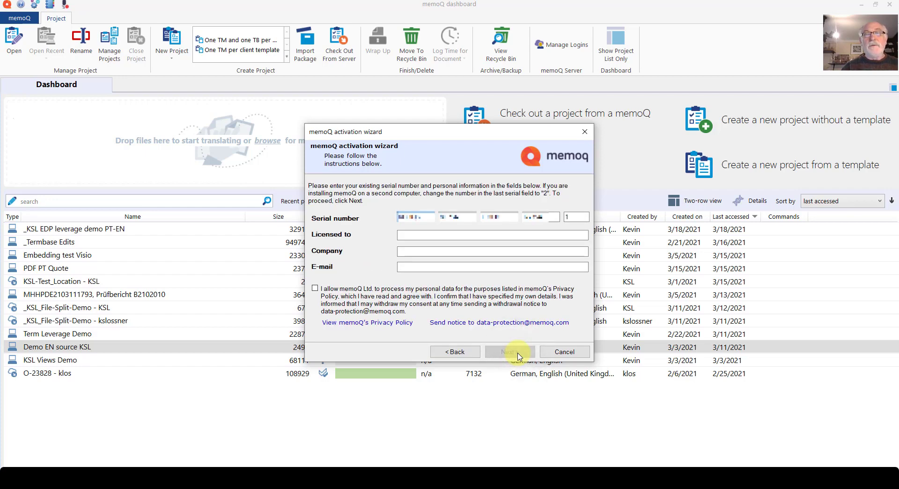
pyautogui.doubleClick(579, 217)
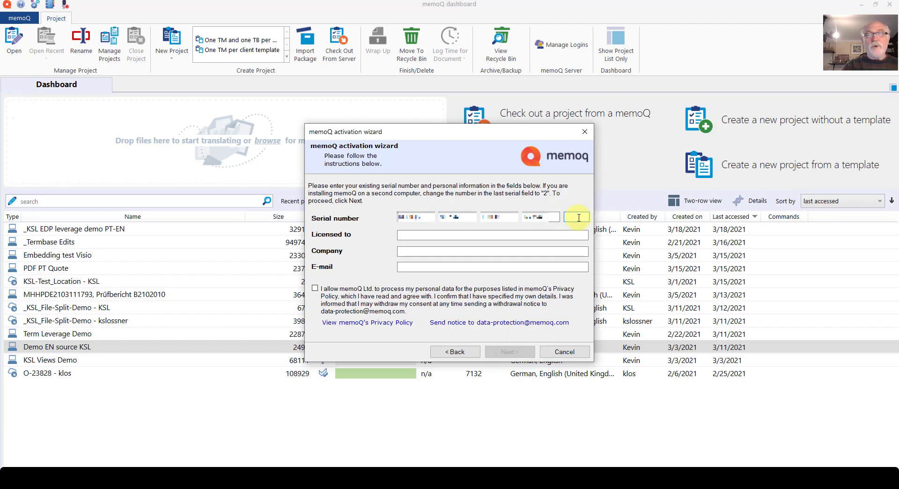
pyautogui.write('2')
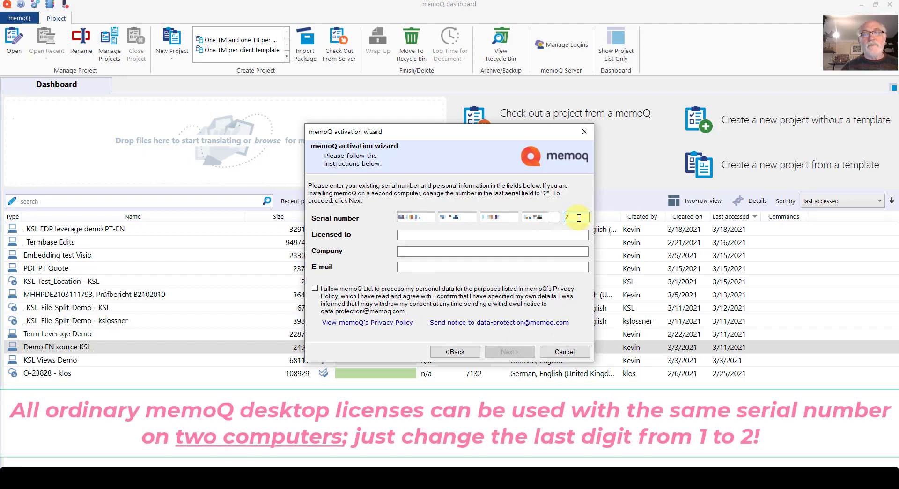
# Fill in the licensee's full name, company and e-mail, and consent to memoQ Ltd. processing the personal data
pyautogui.press('Tab')
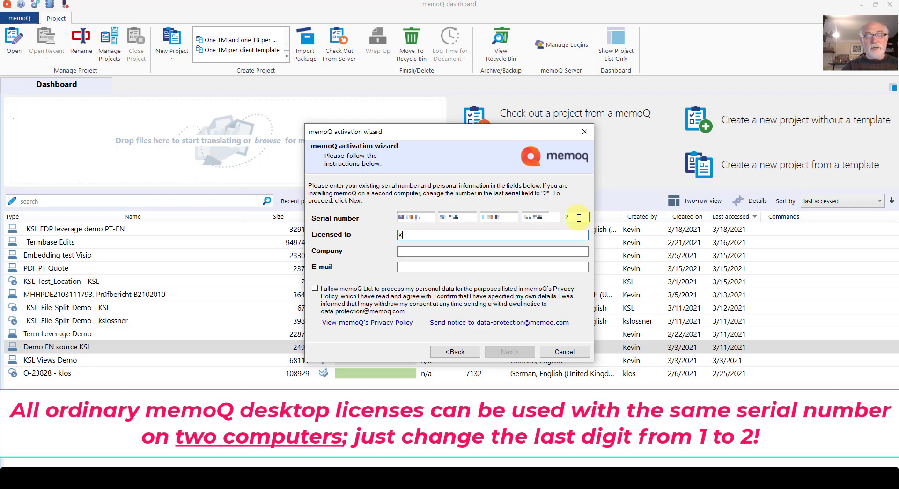
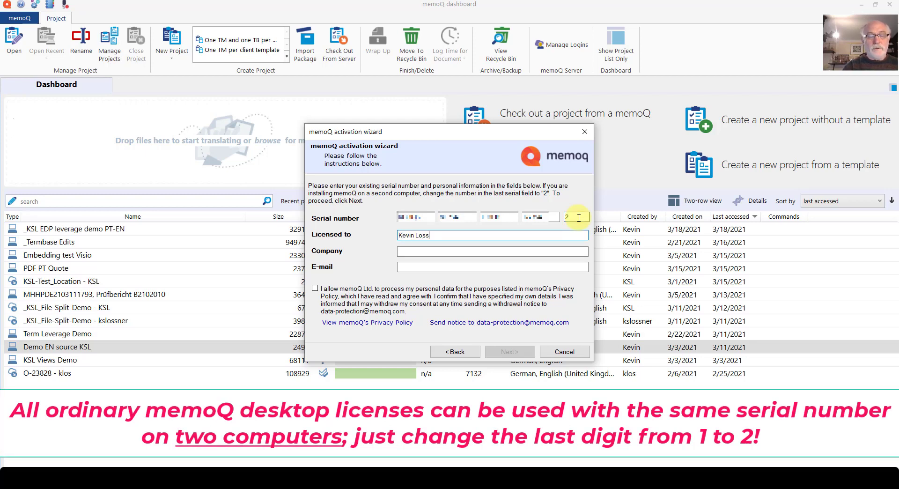
pyautogui.press('Tab')
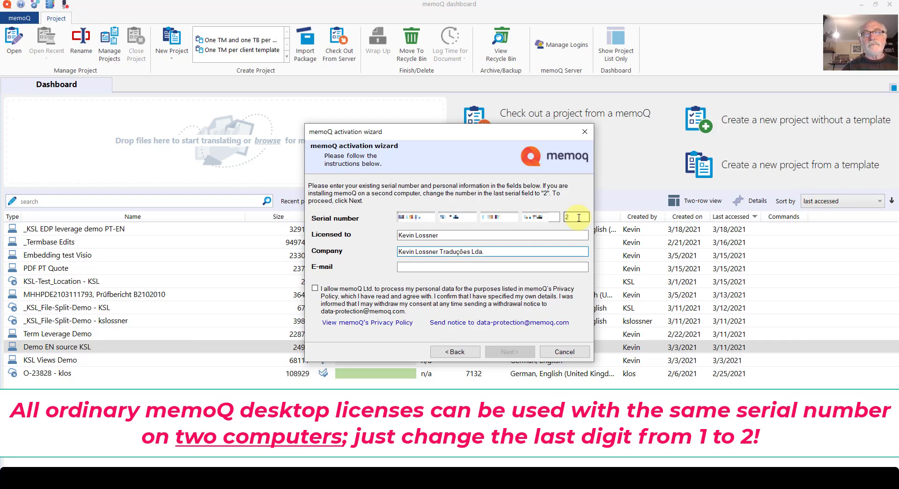
pyautogui.press('Tab')
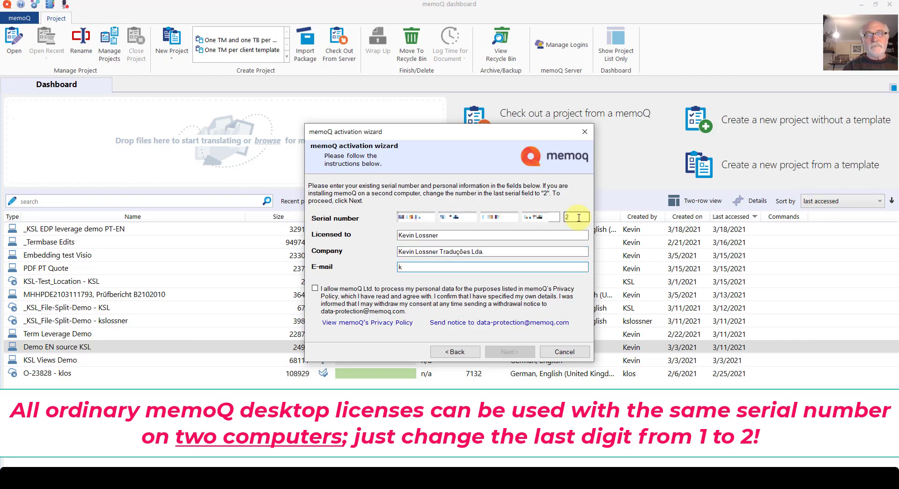
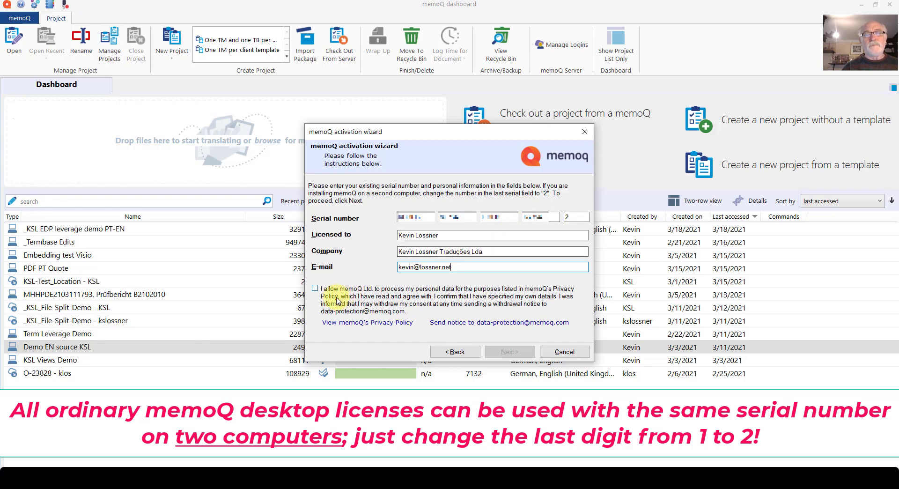
pyautogui.click(319, 289)
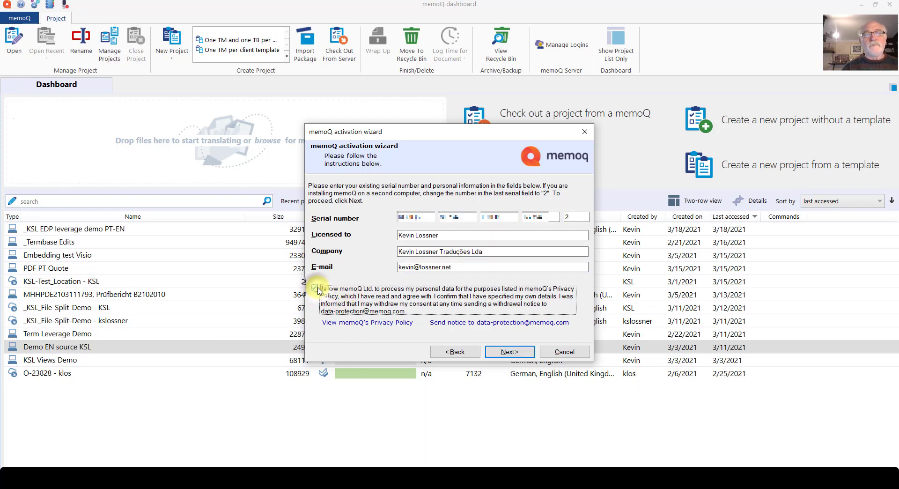
# Confirm the serial number change and update the licenses from memoQ Ltd.'s central activation server
pyautogui.click(509, 352)
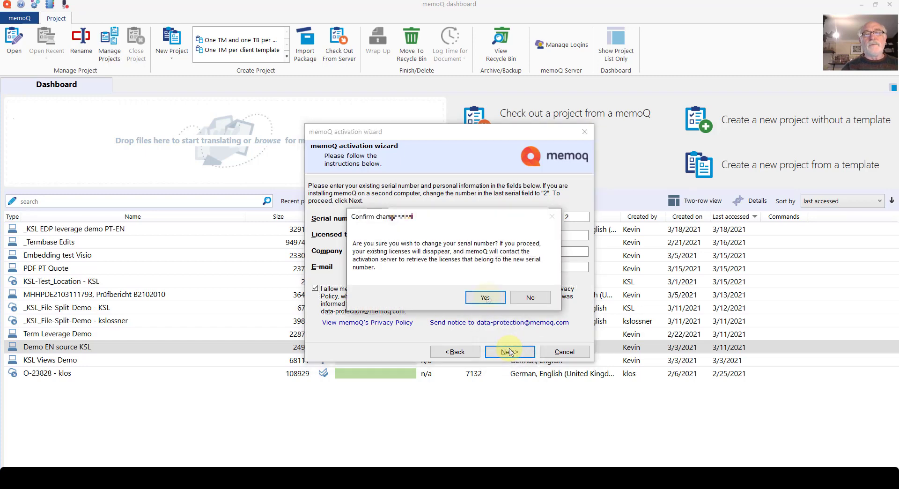
pyautogui.click(486, 297)
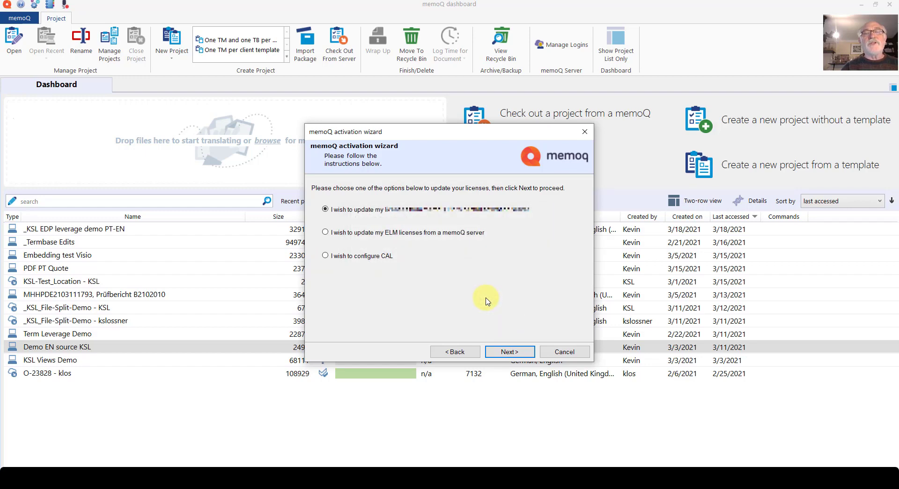
pyautogui.click(506, 348)
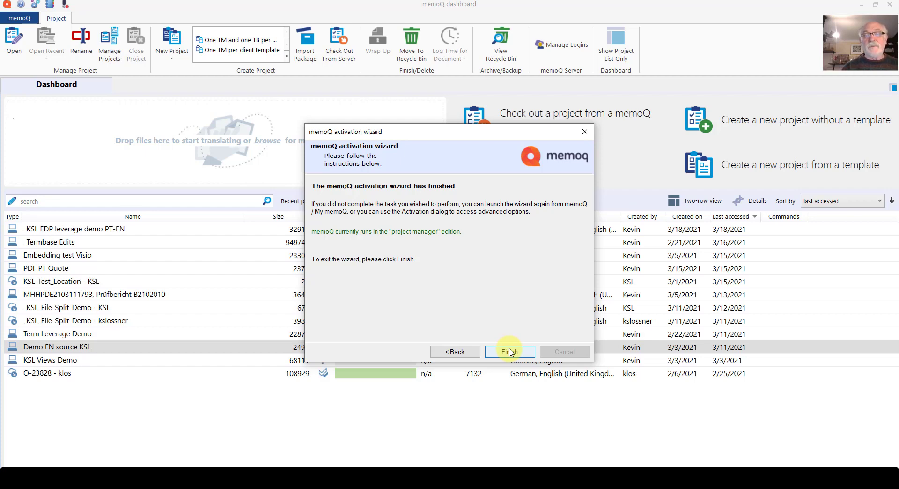
pyautogui.click(510, 352)
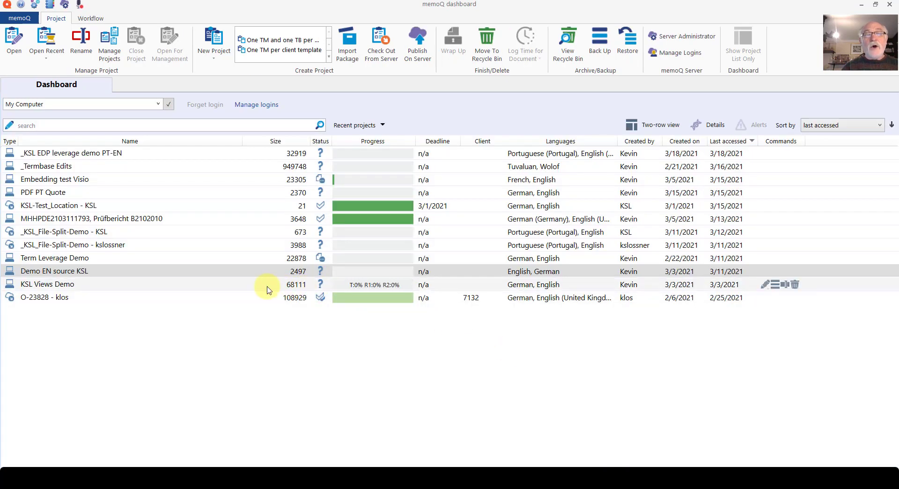
# Open the Demo EN source KSL project from the dashboard
pyautogui.doubleClick(237, 273)
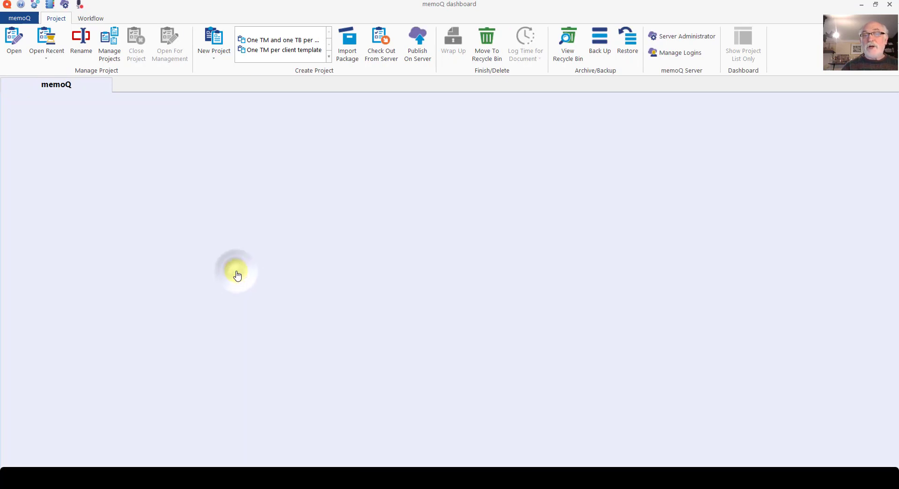